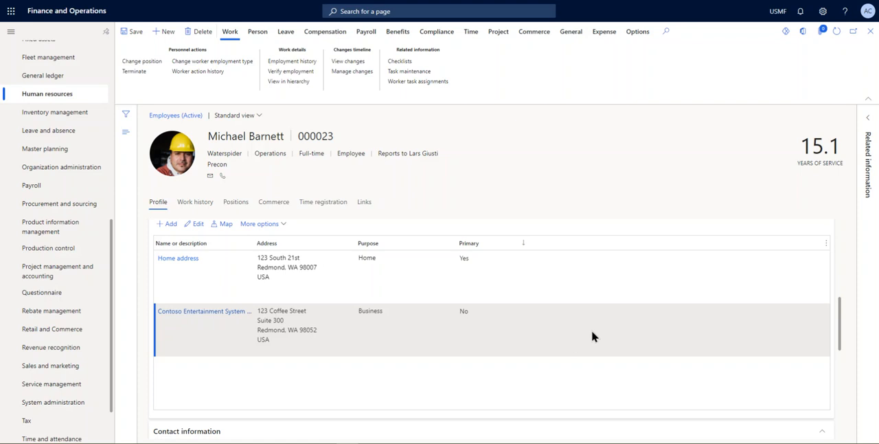
Add a new row to the employee's contact information and set its type to Email address
left_click(542, 309)
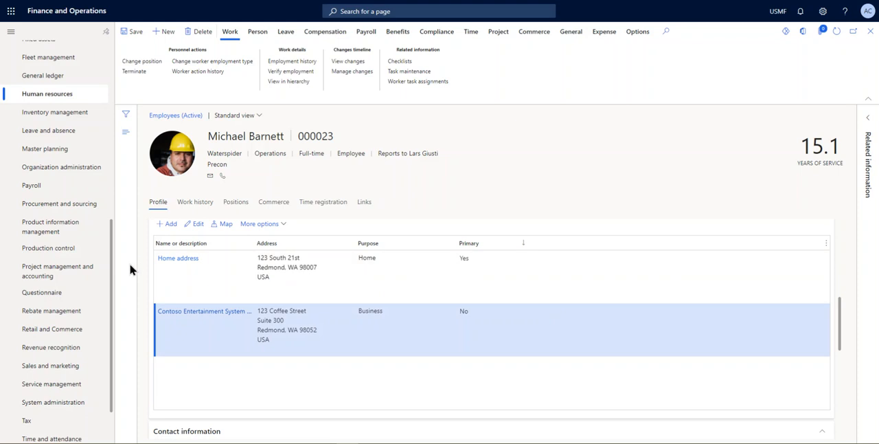
scroll(222, 257, "up", 1)
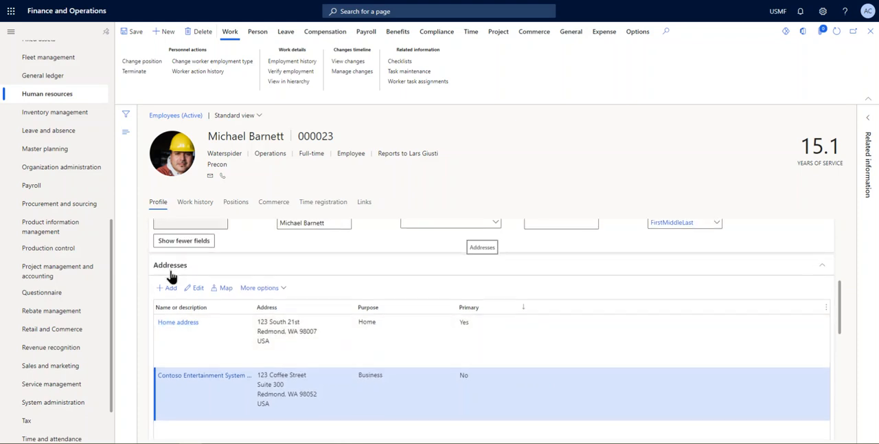
scroll(171, 275, "down", 3)
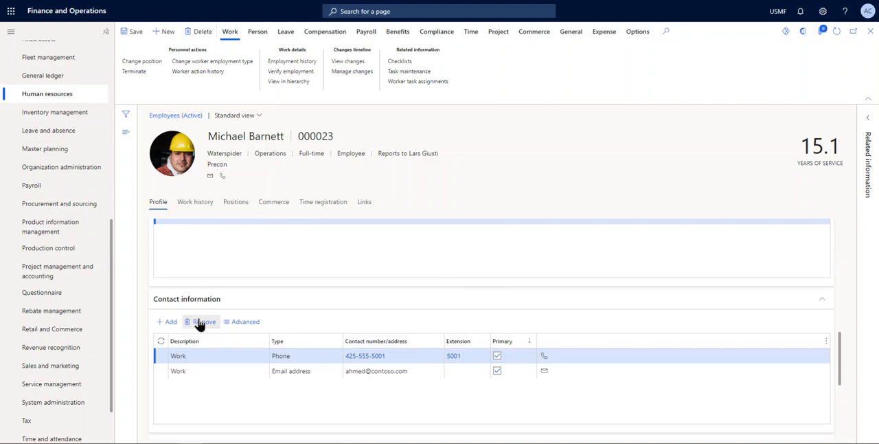
scroll(199, 323, "down", 1)
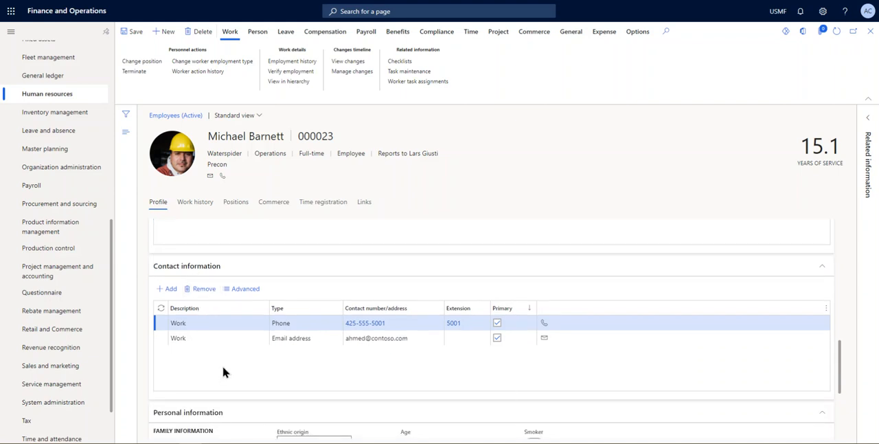
scroll(223, 366, "up", 1)
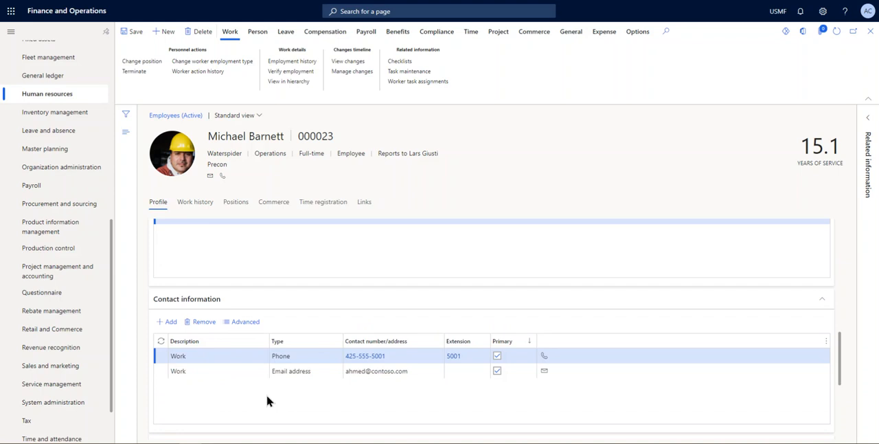
scroll(268, 401, "down", 1)
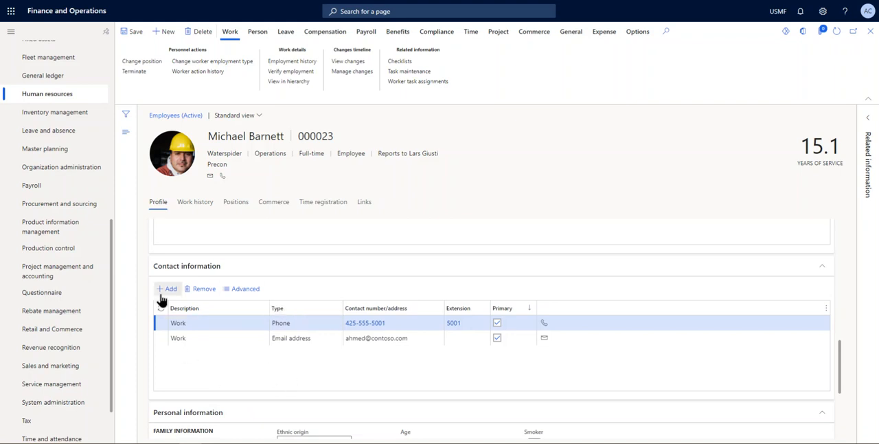
left_click(169, 289)
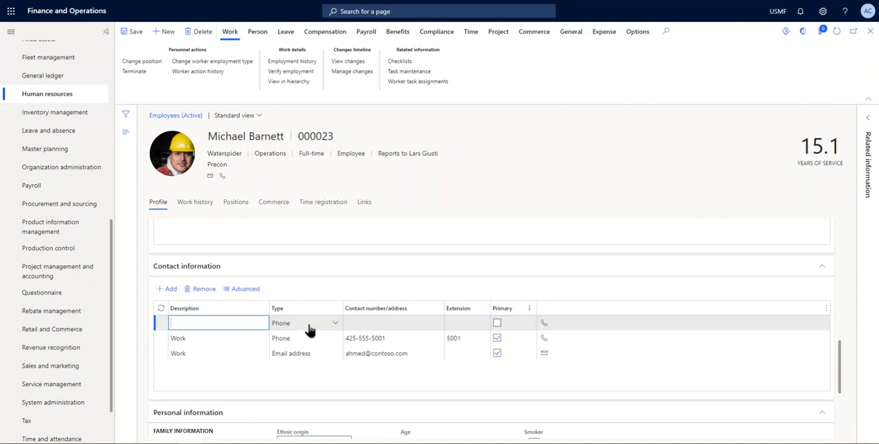
left_click(335, 327)
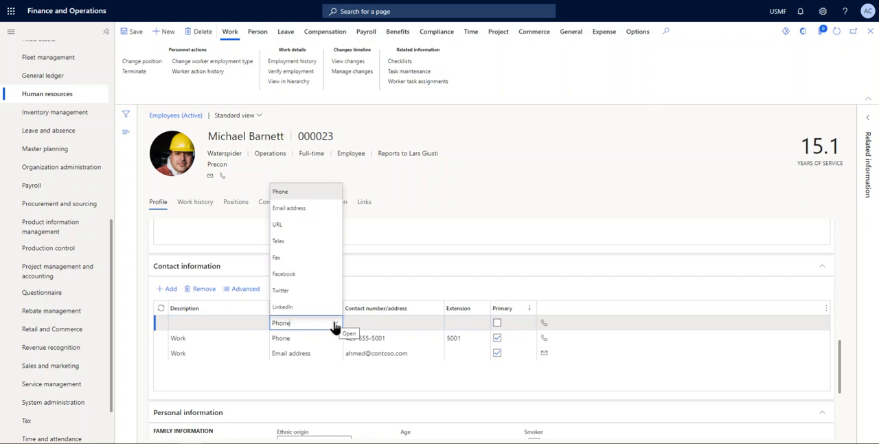
right_click(335, 327)
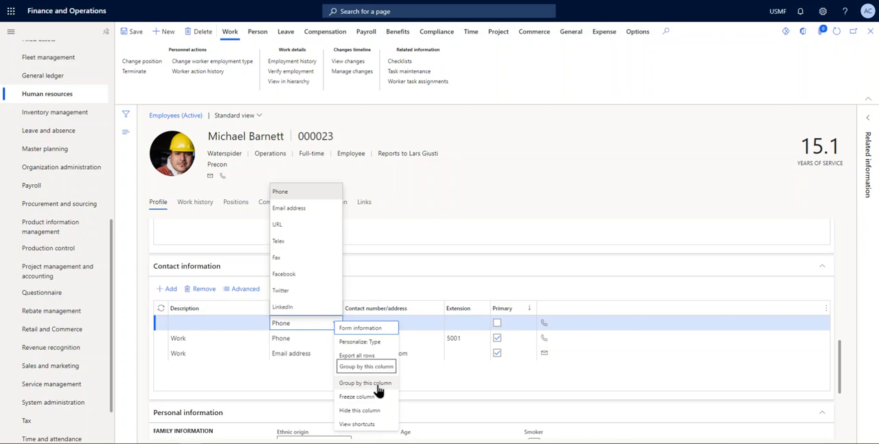
left_click(317, 329)
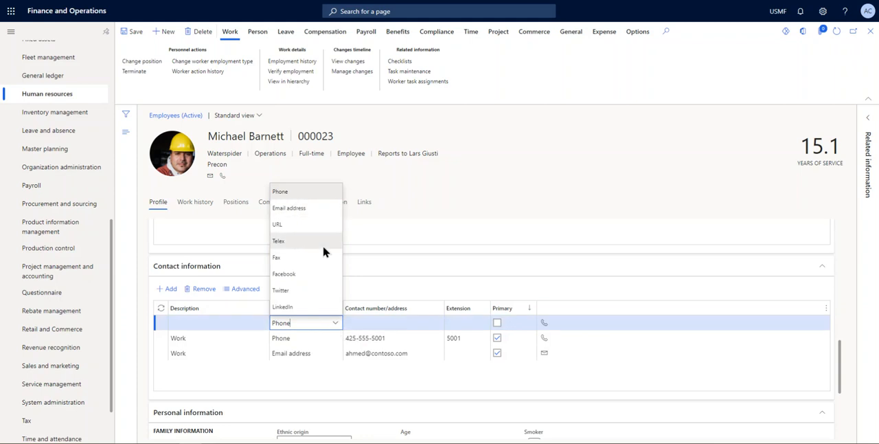
left_click(300, 209)
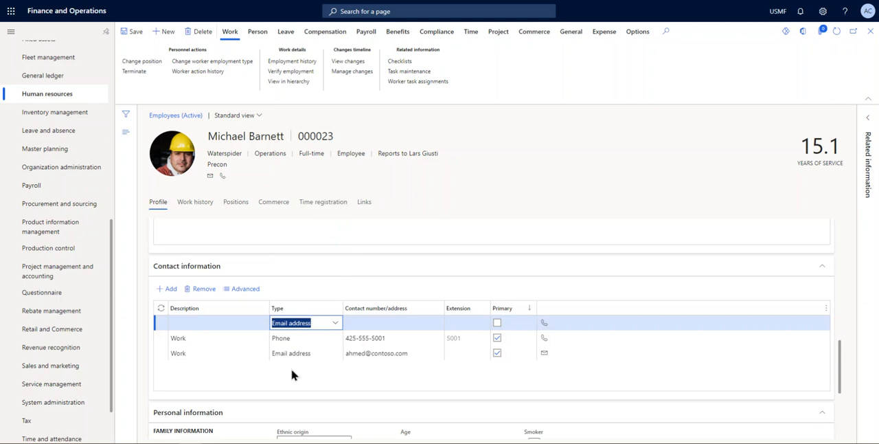
Enter the employee's e-mail address in the new contact row and set its description to Email
left_click(360, 326)
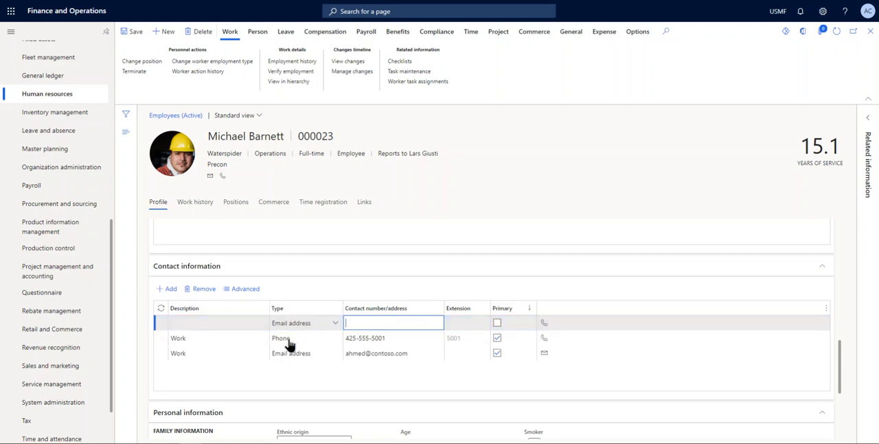
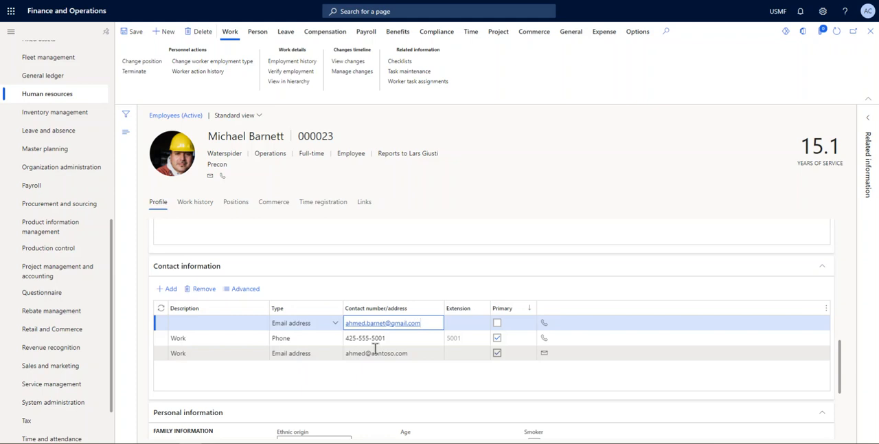
left_click(233, 325)
type("Email")
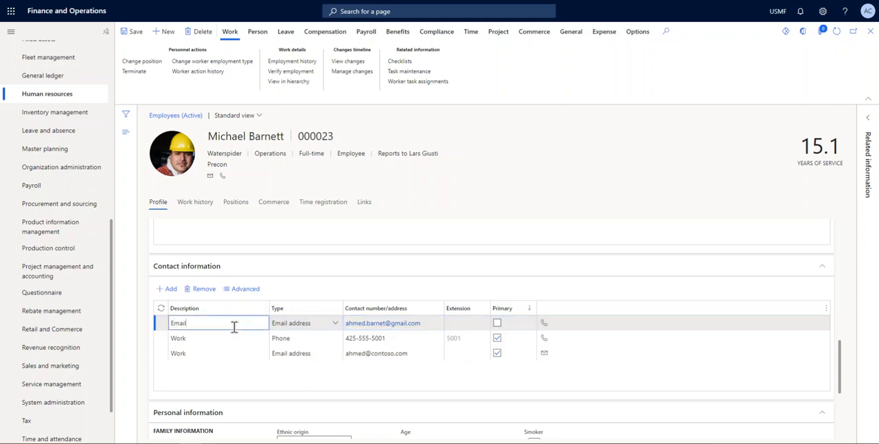
Mark the new email address as primary and agree to unmark the current primary contact of that type
left_click(498, 327)
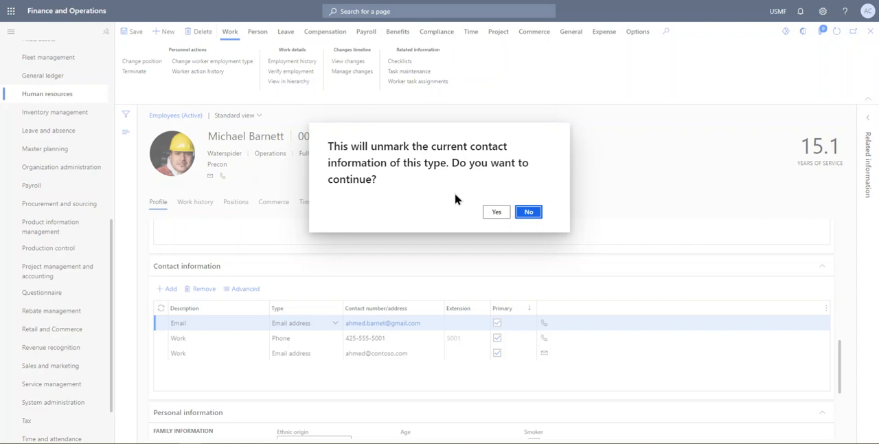
left_click(497, 213)
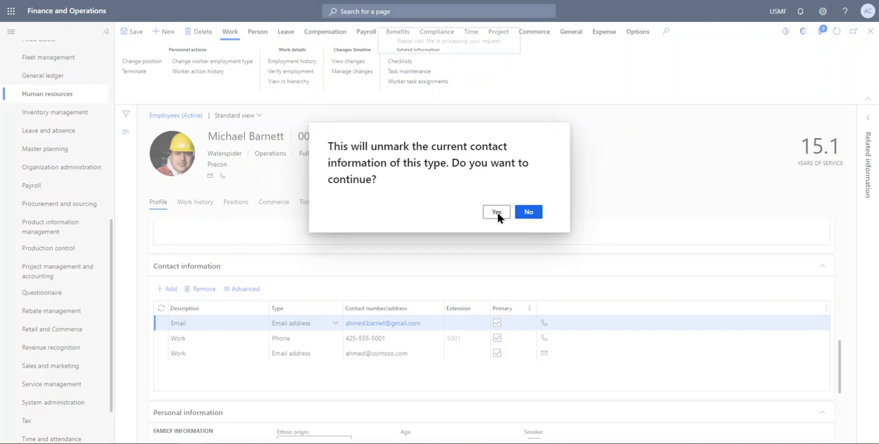
scroll(502, 353, "down", 3)
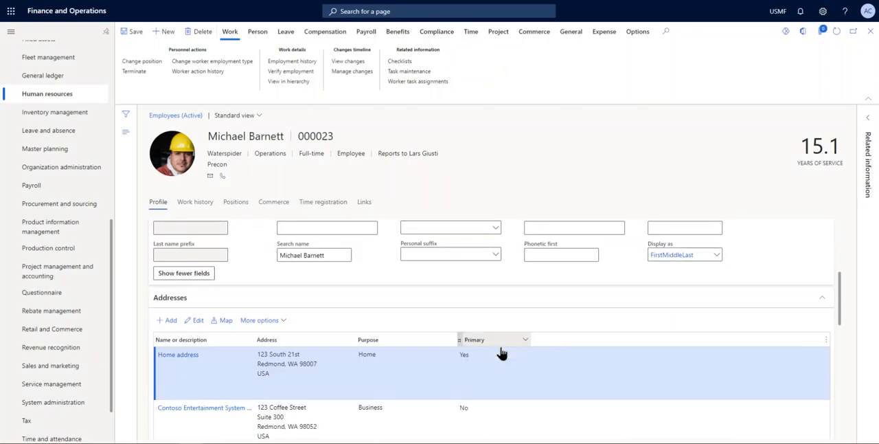
scroll(502, 353, "down", 5)
scroll(470, 315, "up", 1)
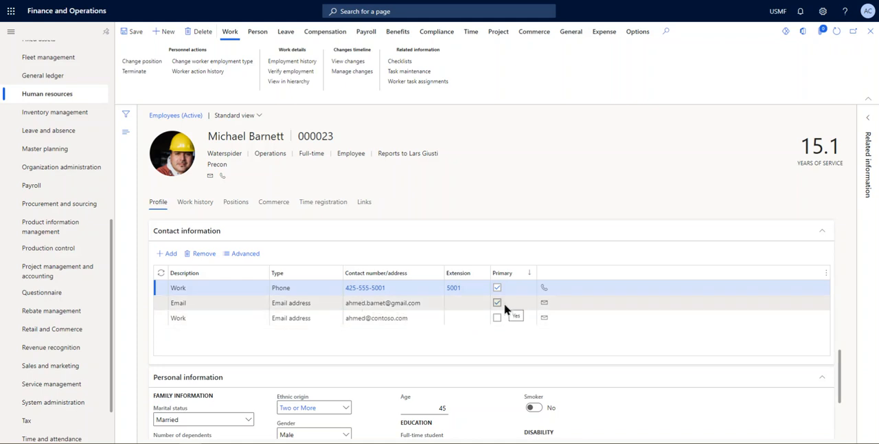
View the advanced details of the Work email address contact and close them without making changes
left_click(377, 319)
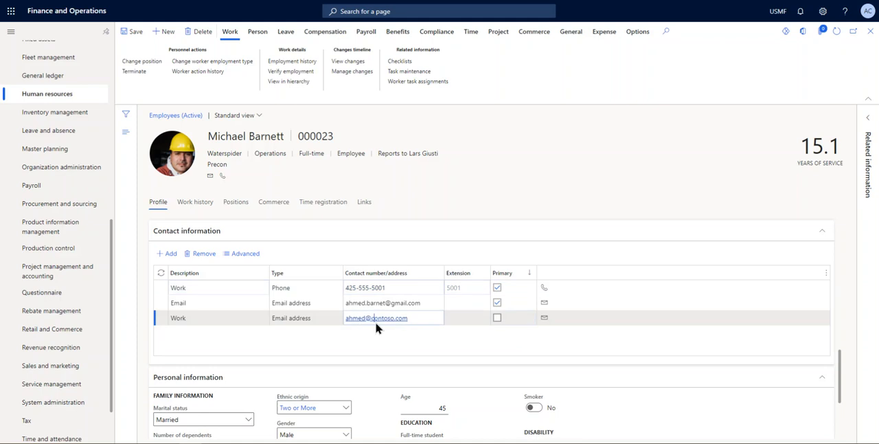
left_click(400, 334)
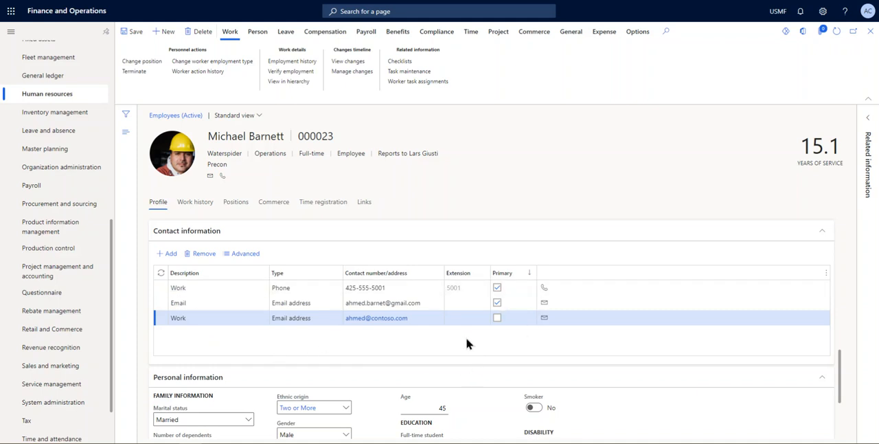
scroll(467, 342, "up", 1)
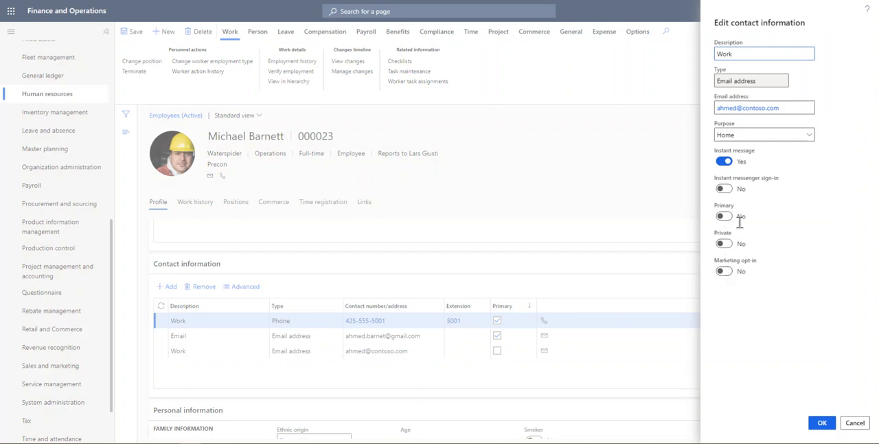
left_click(854, 422)
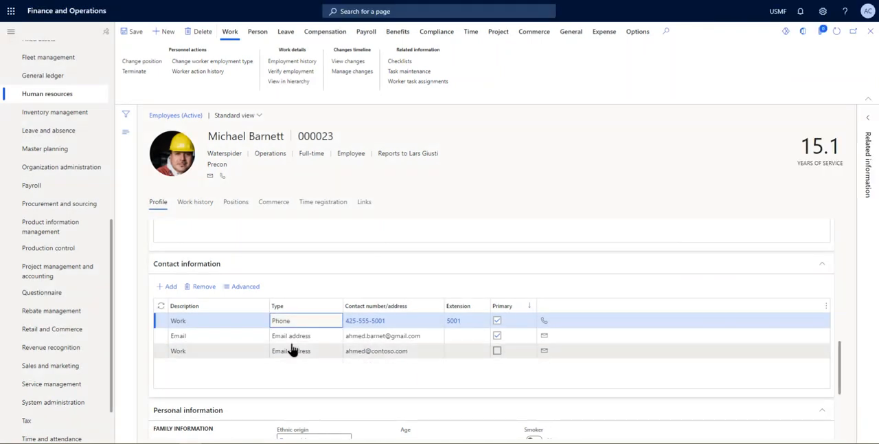
Show all additional fields of the employee's Personal information section
scroll(267, 383, "down", 3)
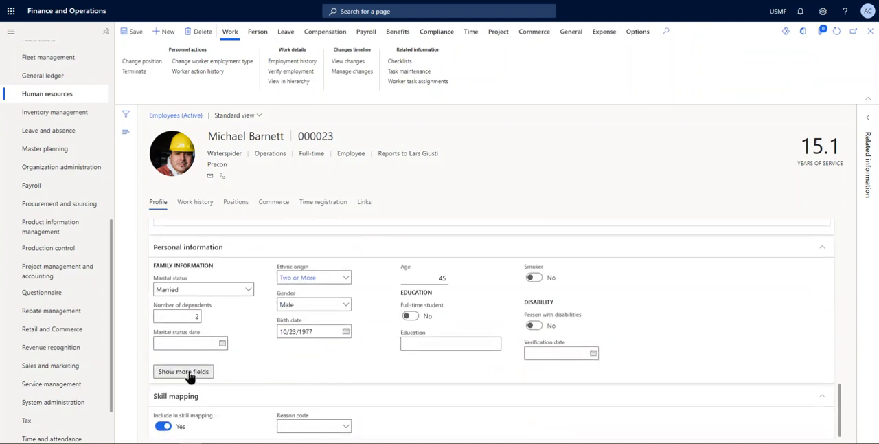
left_click(186, 372)
scroll(245, 364, "up", 3)
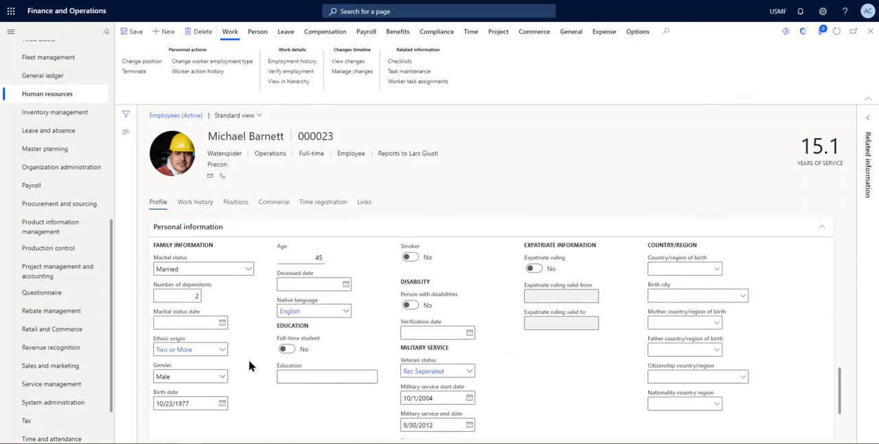
scroll(249, 364, "up", 1)
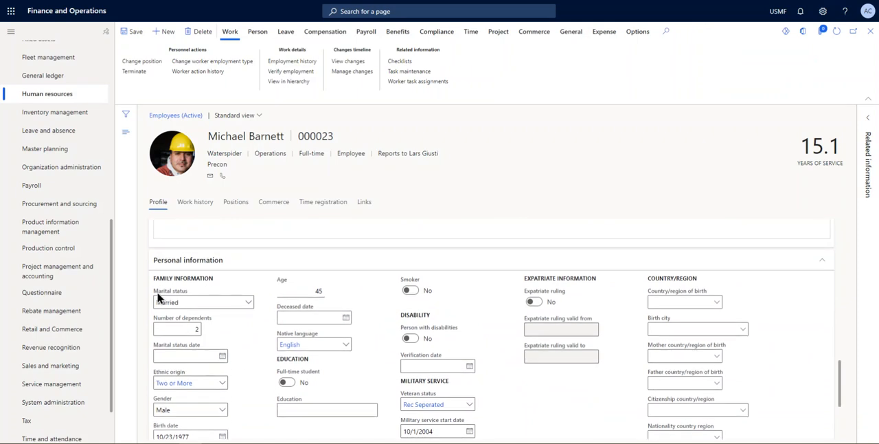
Examine the marital status options, the number of dependents and the marital status date calendar without changing them
left_click(248, 303)
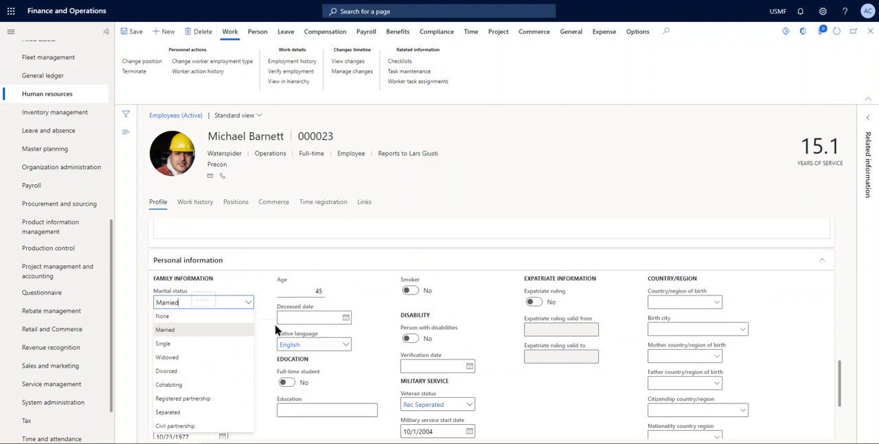
left_click(264, 338)
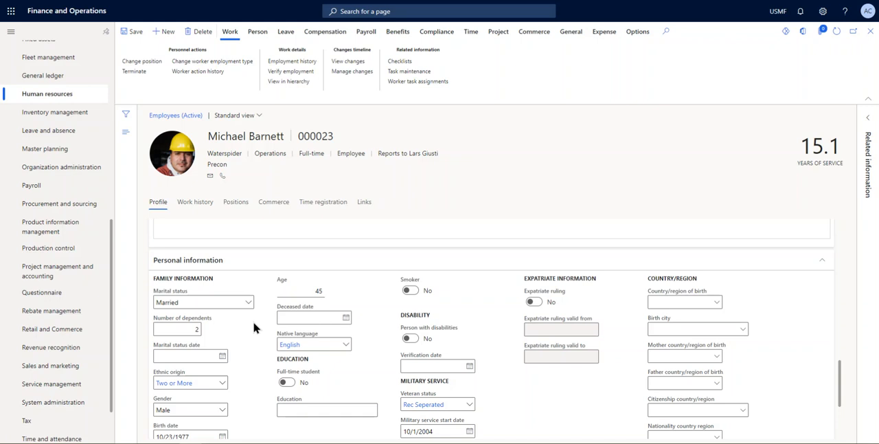
scroll(253, 327, "down", 1)
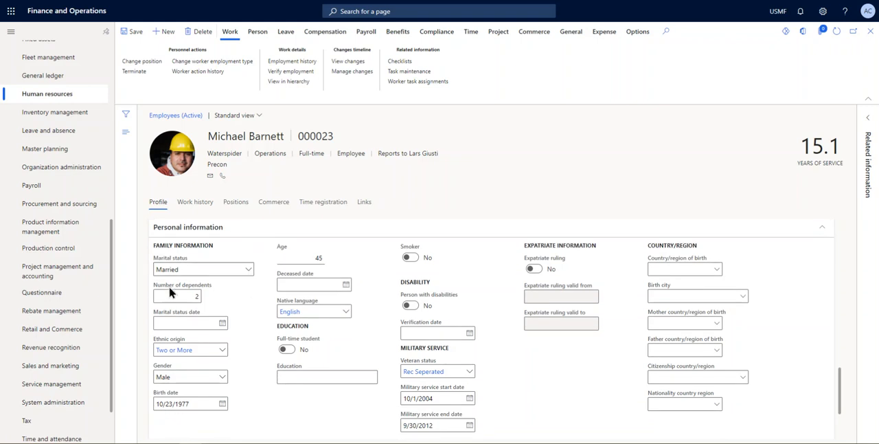
left_click(189, 296)
left_click(215, 294)
left_click(222, 323)
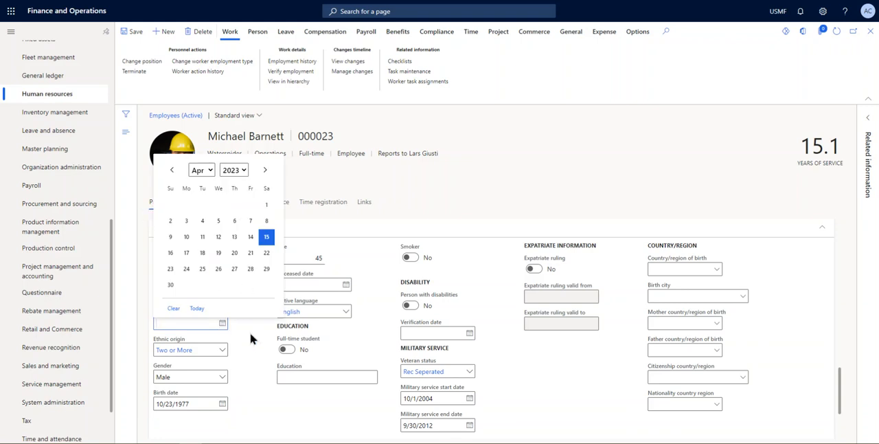
left_click(251, 337)
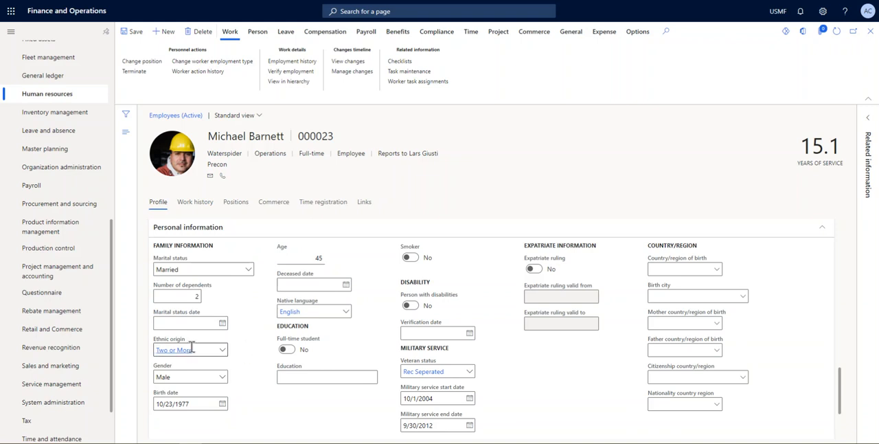
Examine the selectable ethnic origins and gender options in the family information without changing them
scroll(232, 334, "down", 1)
left_click(221, 317)
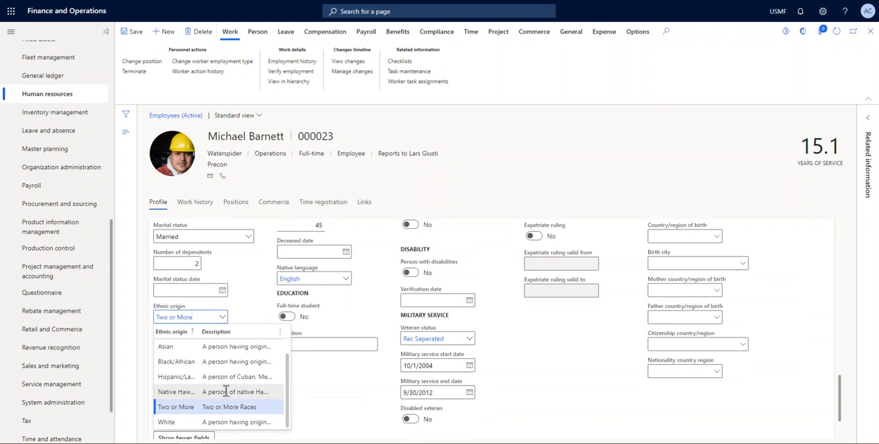
scroll(225, 385, "up", 1)
right_click(222, 318)
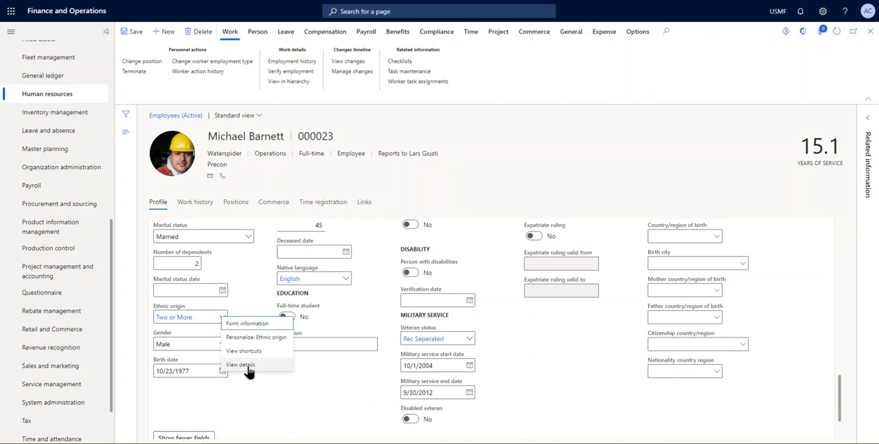
left_click(246, 305)
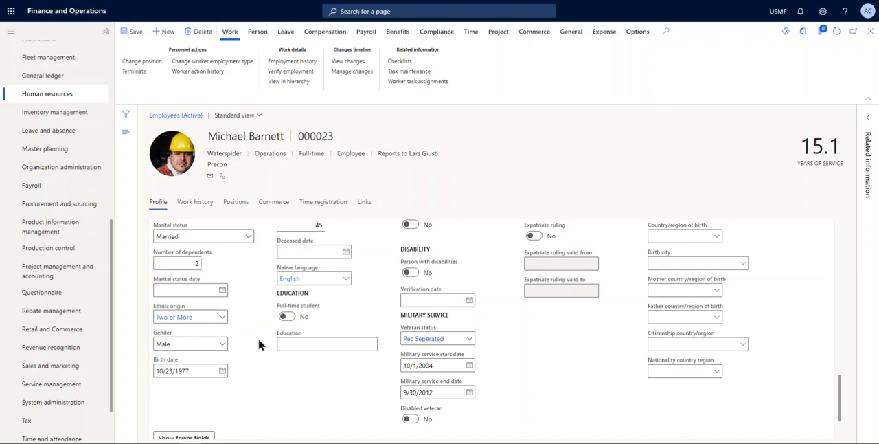
left_click(222, 344)
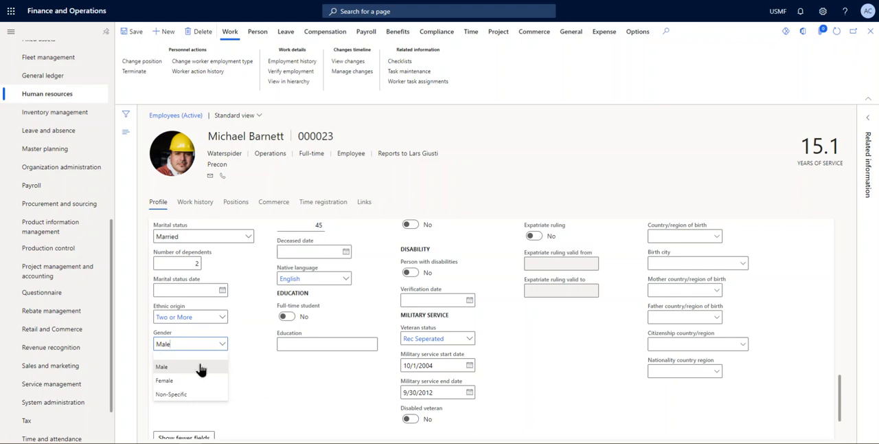
left_click(249, 390)
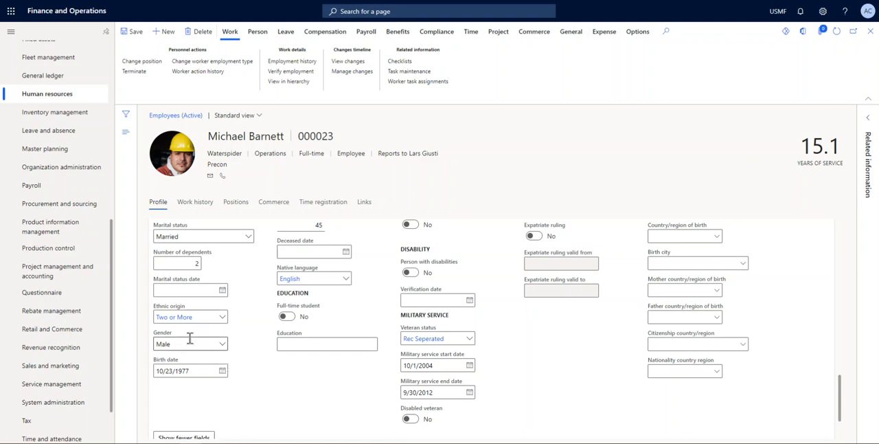
Check the employee's age field and change the birth date to another October day one year earlier using the calendar
scroll(257, 389, "up", 1)
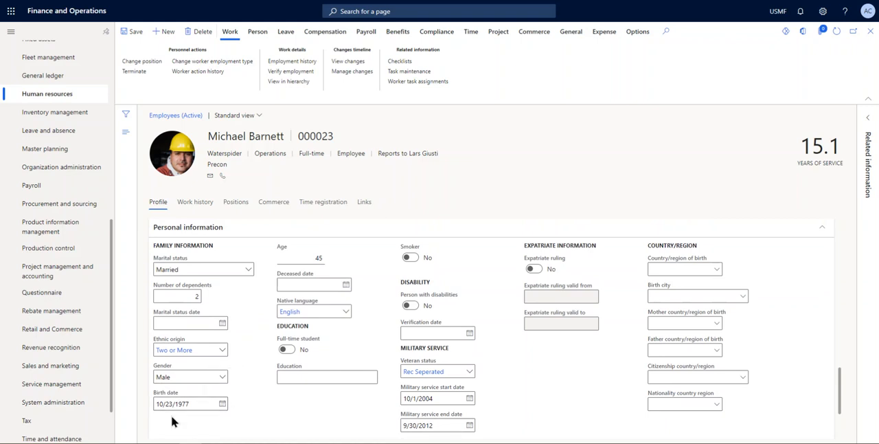
scroll(177, 410, "up", 1)
left_click(306, 289)
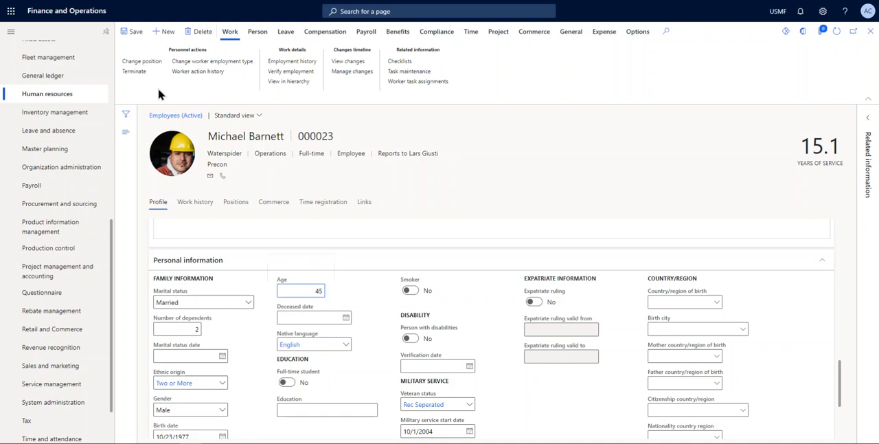
double_click(297, 291)
scroll(330, 304, "down", 1)
left_click(222, 404)
left_click(234, 250)
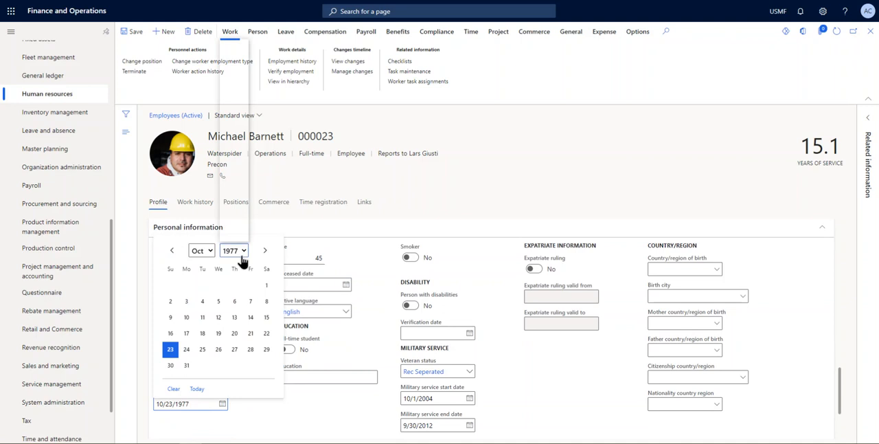
left_click(235, 232)
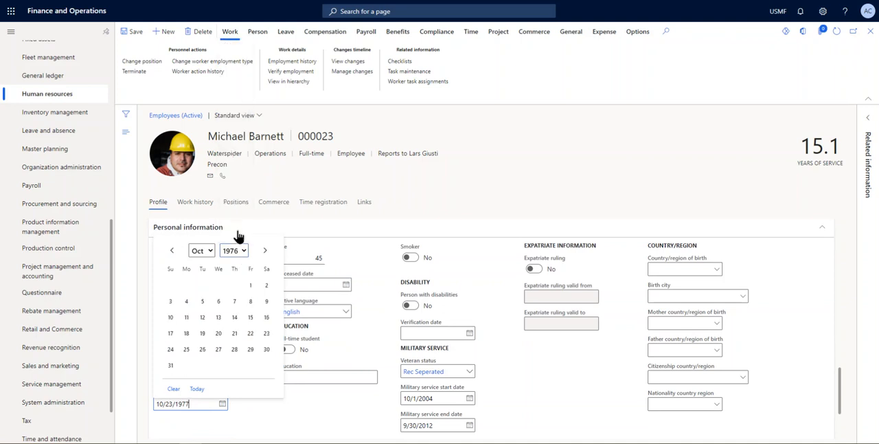
left_click(186, 317)
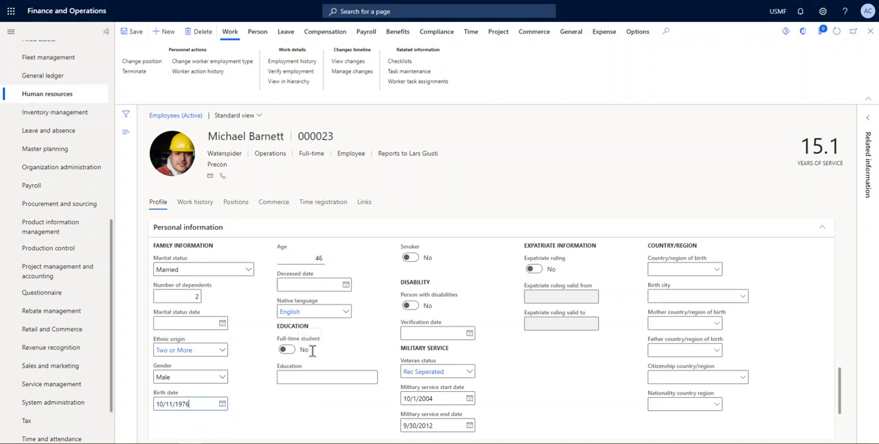
Examine the selectable native languages, the native language field's context options and the education field without changing them
left_click(346, 311)
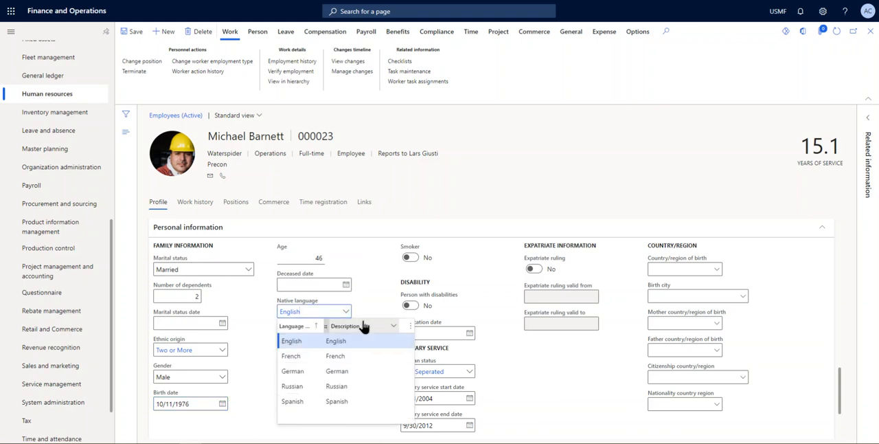
left_click(370, 313)
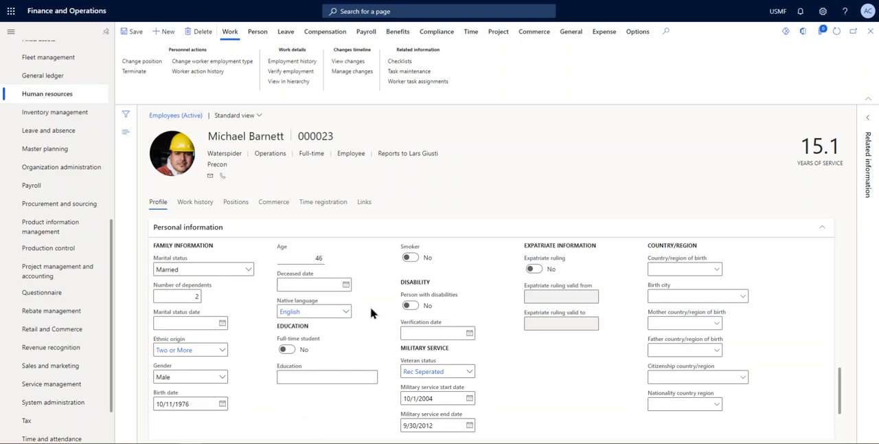
right_click(349, 313)
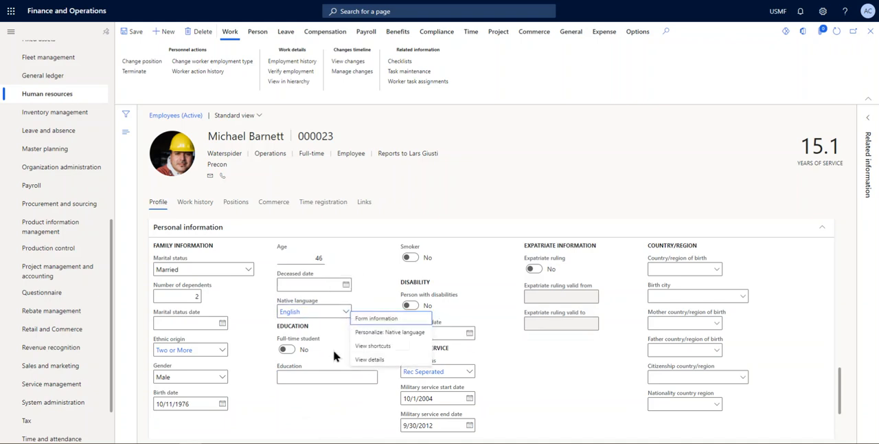
left_click(339, 347)
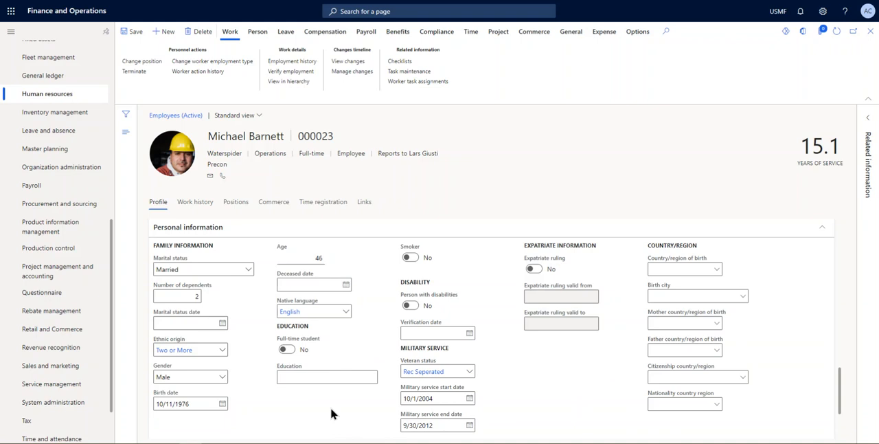
left_click(302, 377)
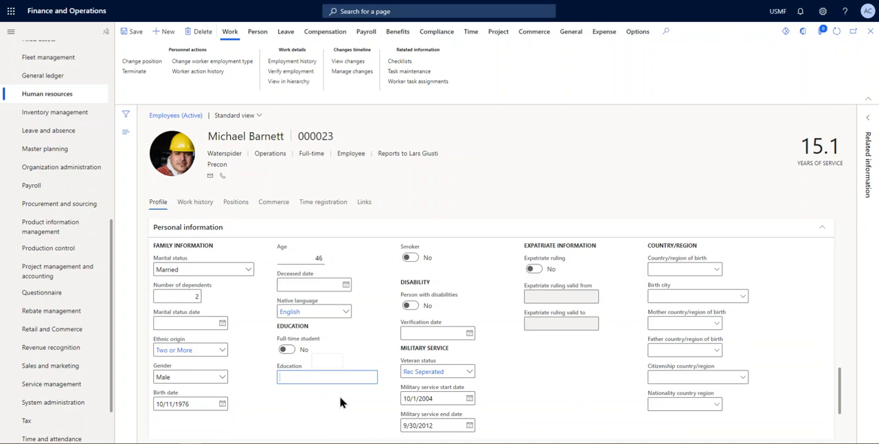
Review the smoker, disability and military service fields of the employee's personal information, including the disabled veteran setting
scroll(343, 403, "up", 1)
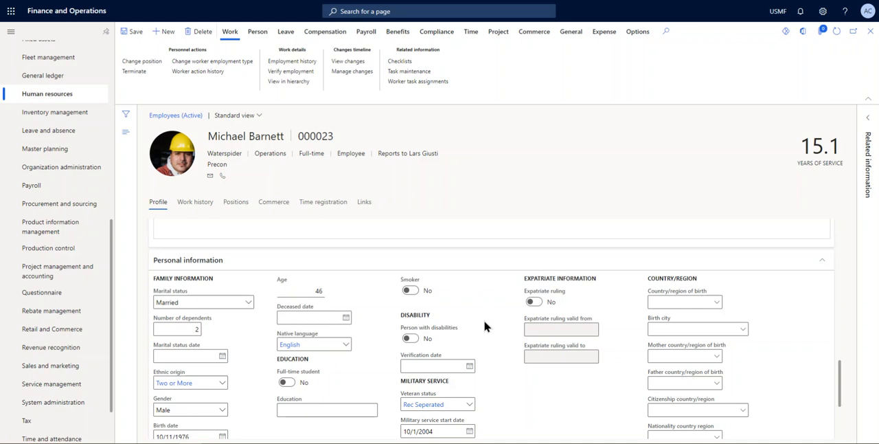
scroll(415, 302, "down", 1)
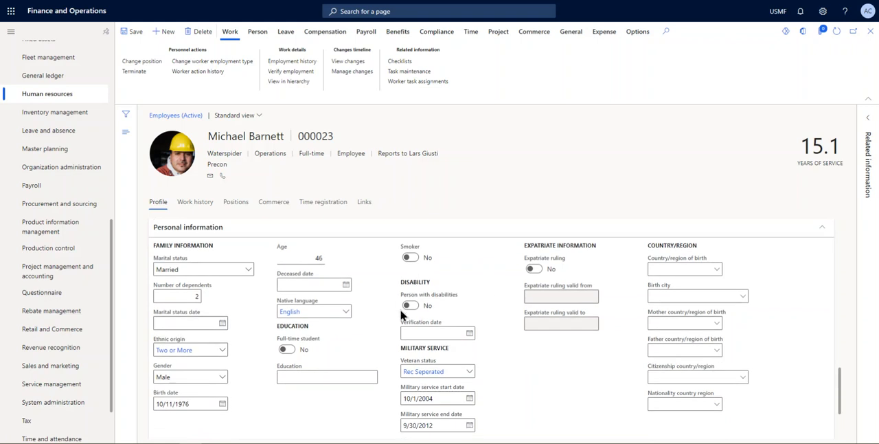
scroll(402, 314, "down", 1)
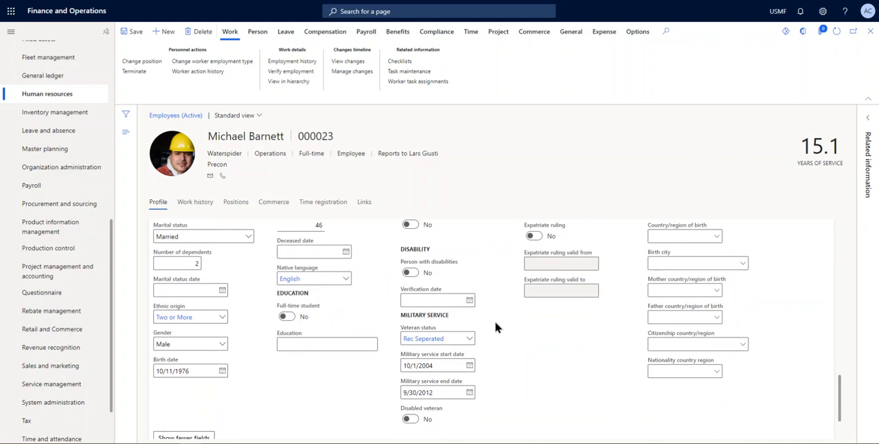
scroll(496, 328, "down", 1)
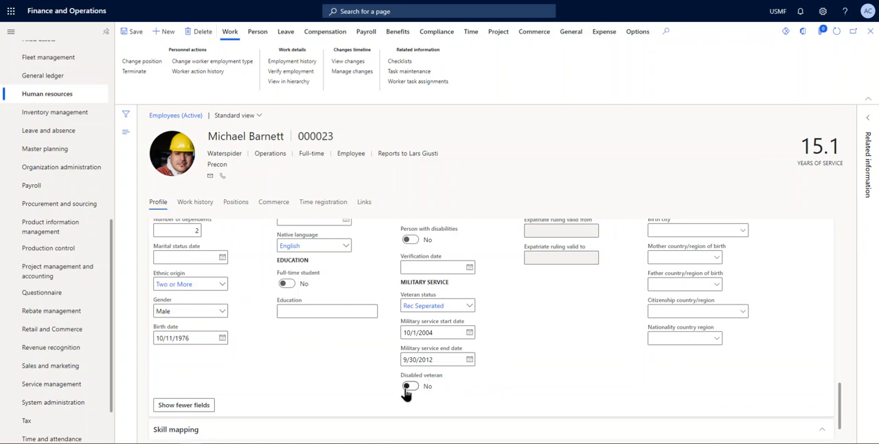
scroll(407, 390, "up", 2)
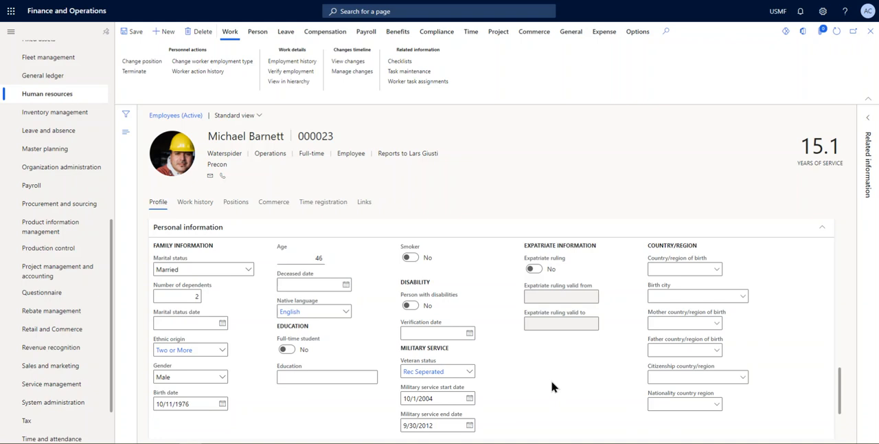
Examine the selectable countries/regions of birth and birth cities without choosing any
left_click(716, 270)
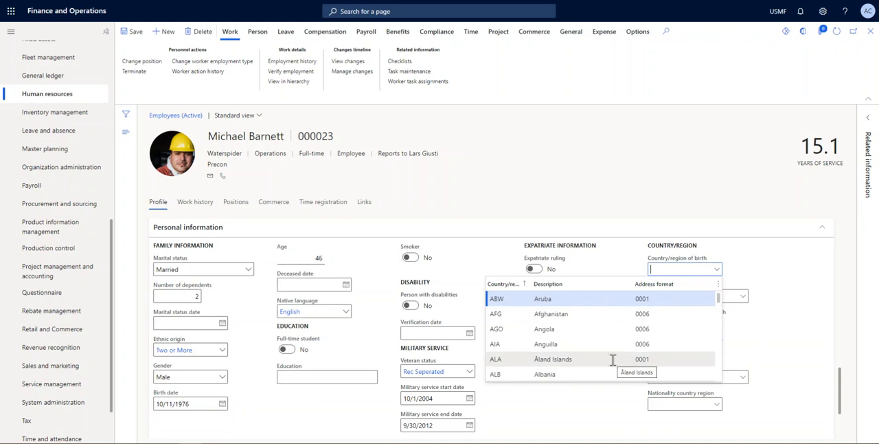
left_click(798, 276)
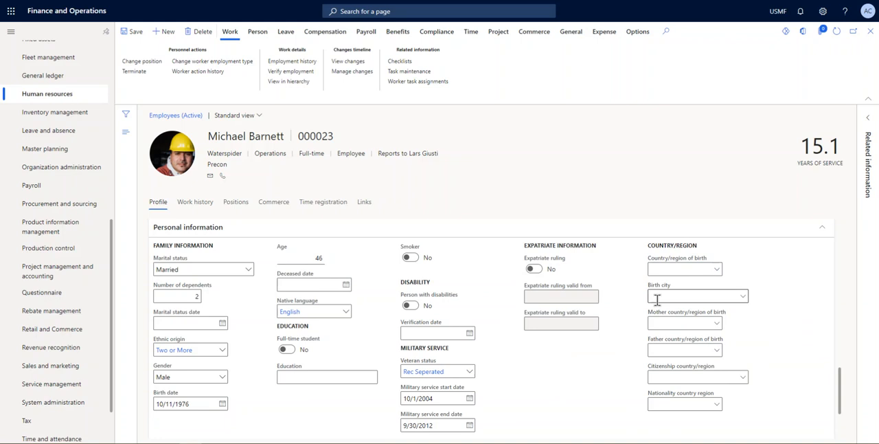
left_click(741, 296)
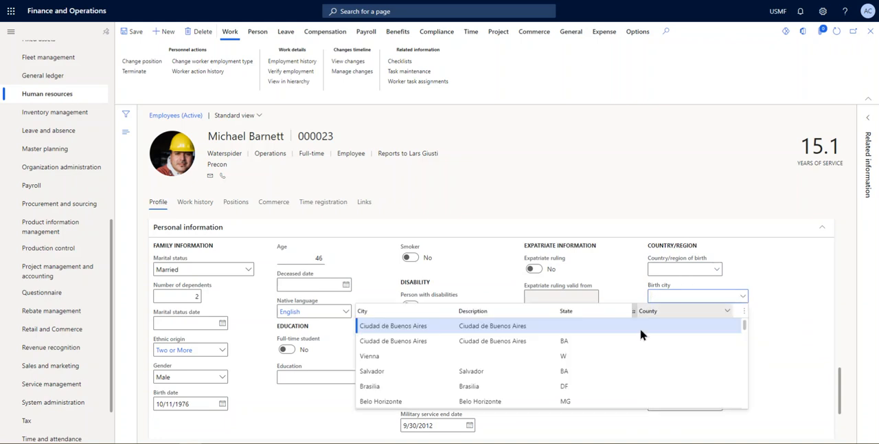
scroll(620, 364, "down", 10)
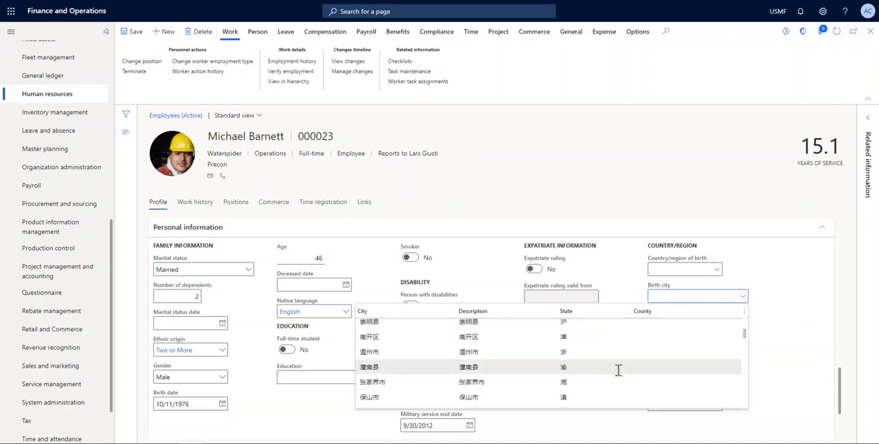
left_click(787, 333)
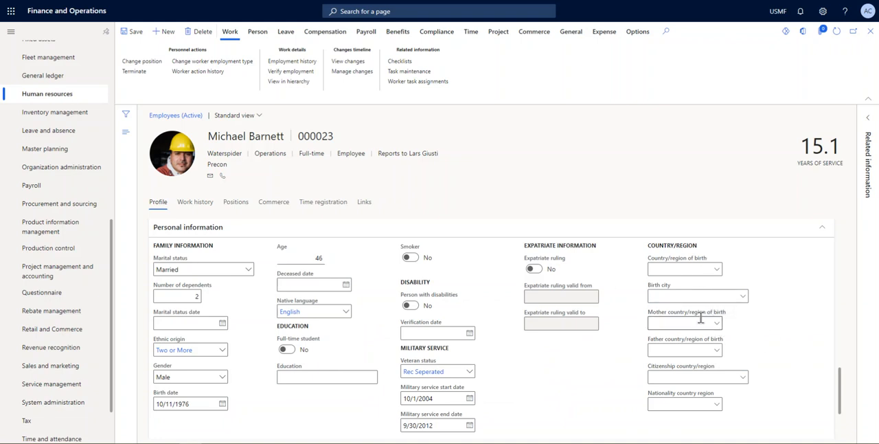
Review the parents' country/region of birth, citizenship and nationality fields and the rest of the Personal information section
scroll(762, 340, "down", 3)
scroll(762, 341, "up", 1)
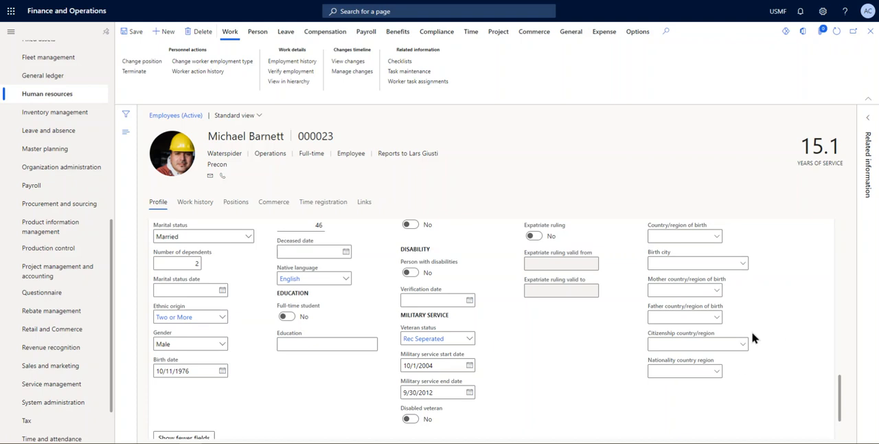
scroll(758, 369, "up", 1)
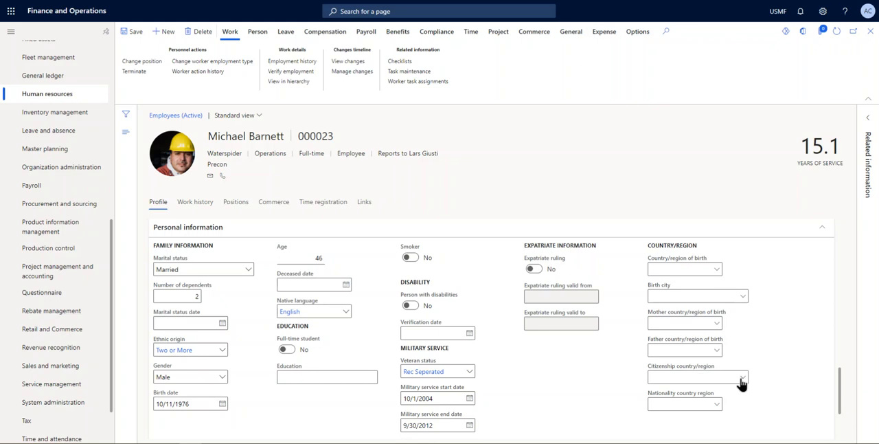
scroll(779, 384, "down", 1)
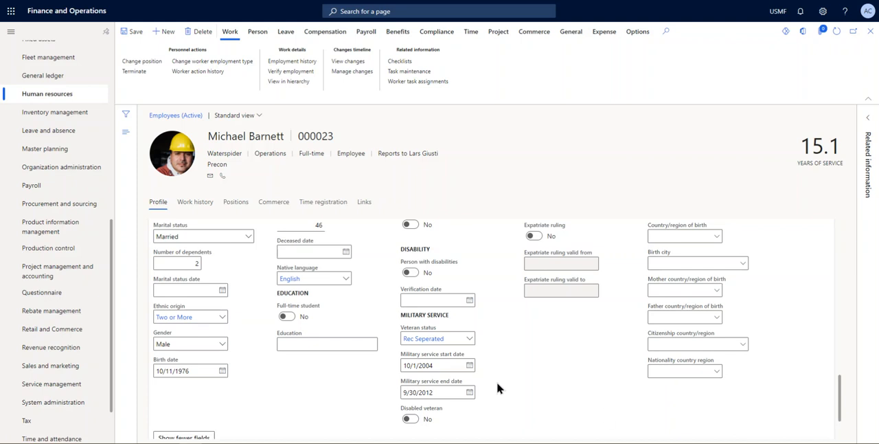
scroll(495, 381, "down", 1)
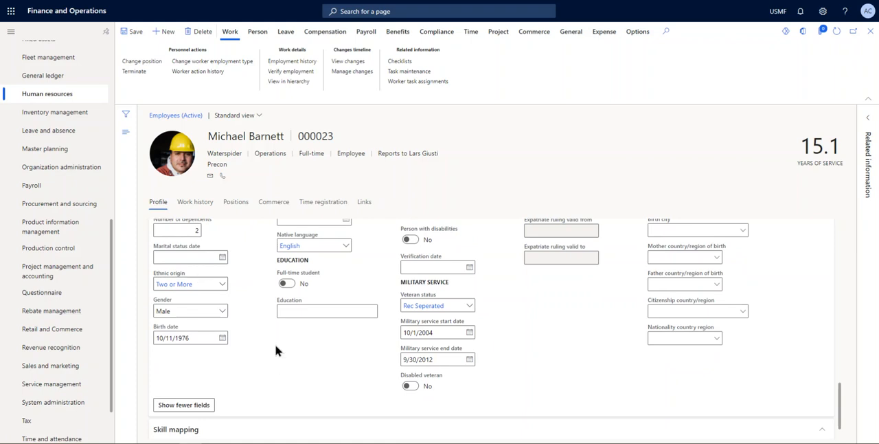
scroll(278, 355, "up", 1)
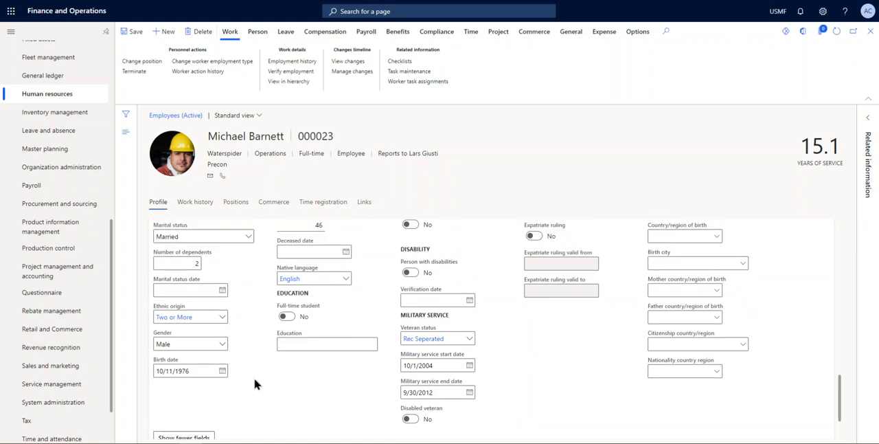